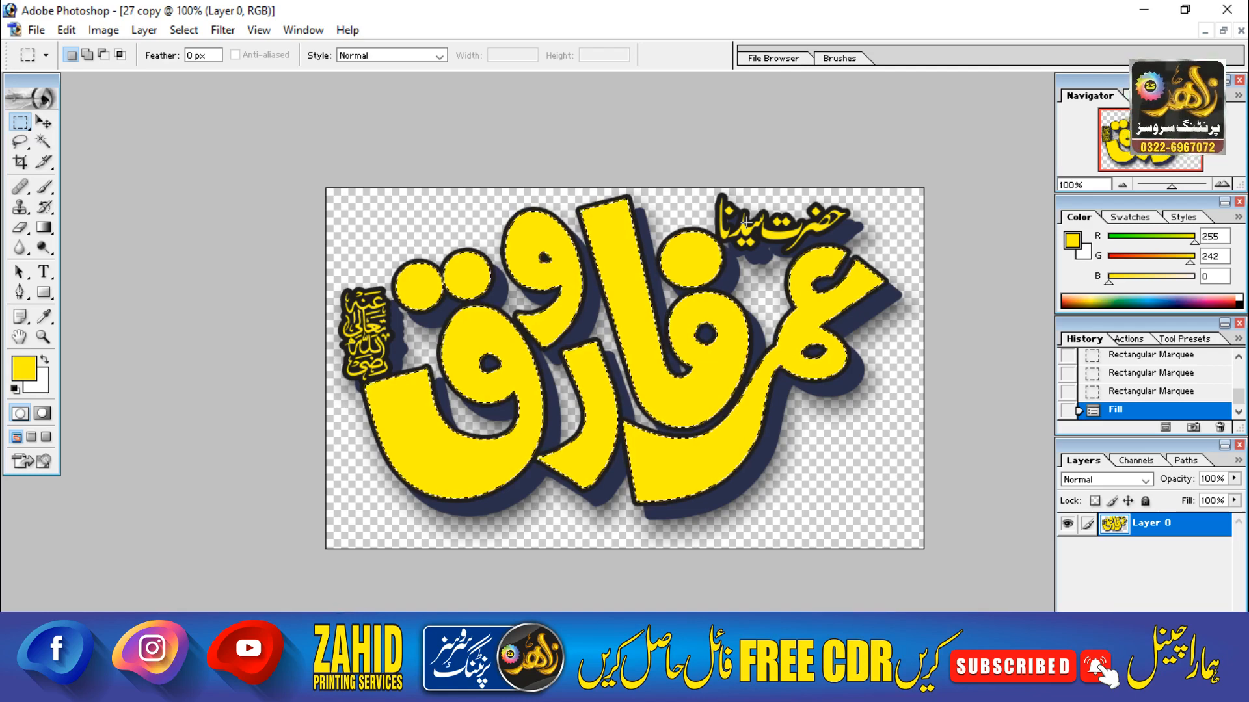
# Step: Open the Eye Candy 5 Impact Bevel filter on the yellow lettering selection and load the Texture Yellow user preset
pyautogui.click(223, 29)
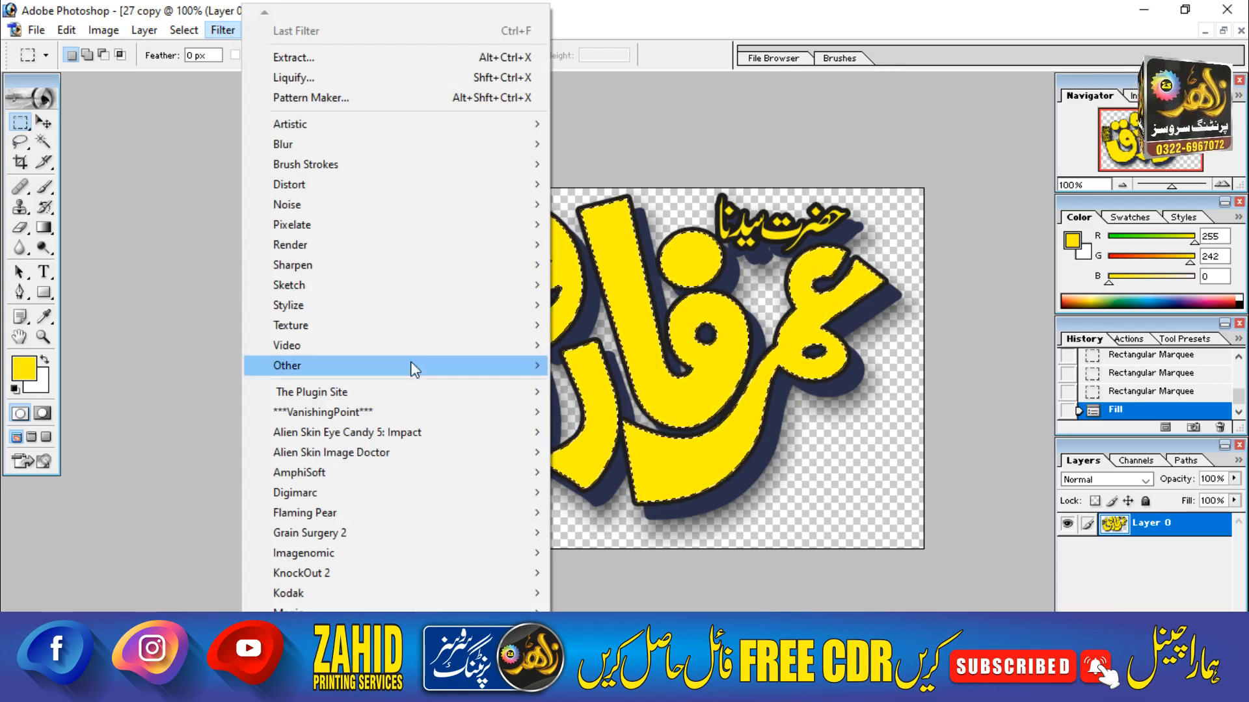
pyautogui.moveTo(349, 430)
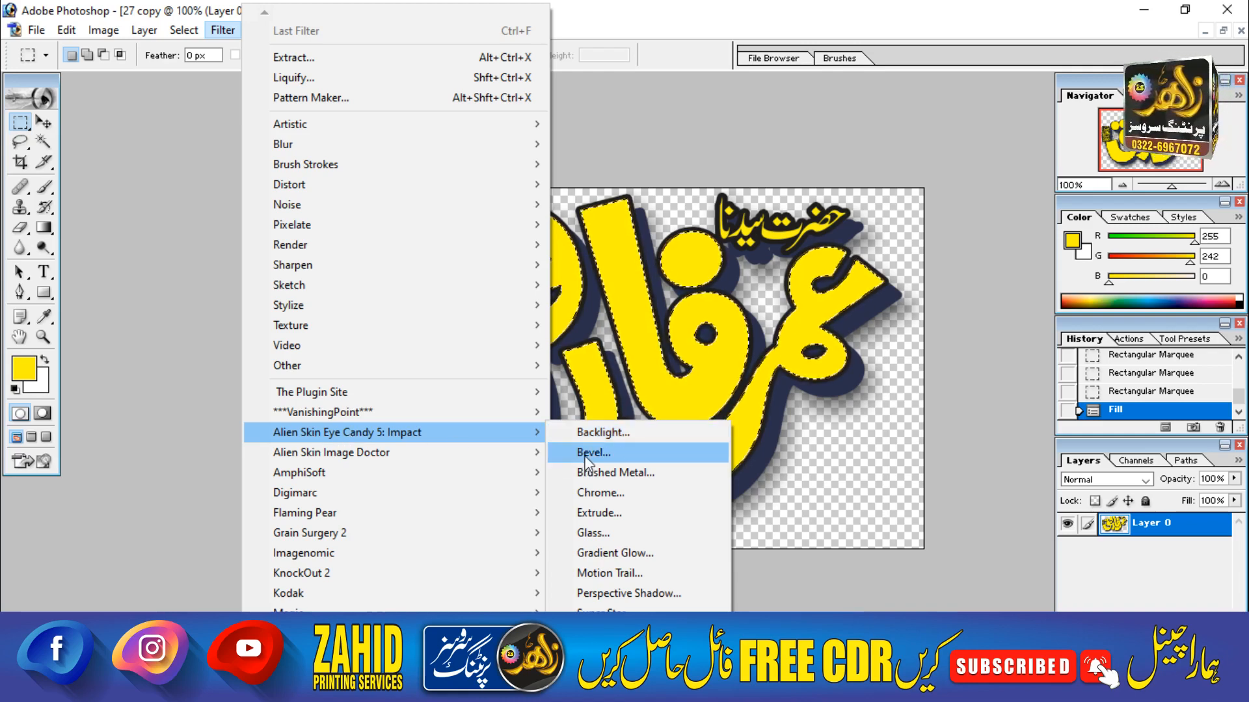
pyautogui.click(606, 454)
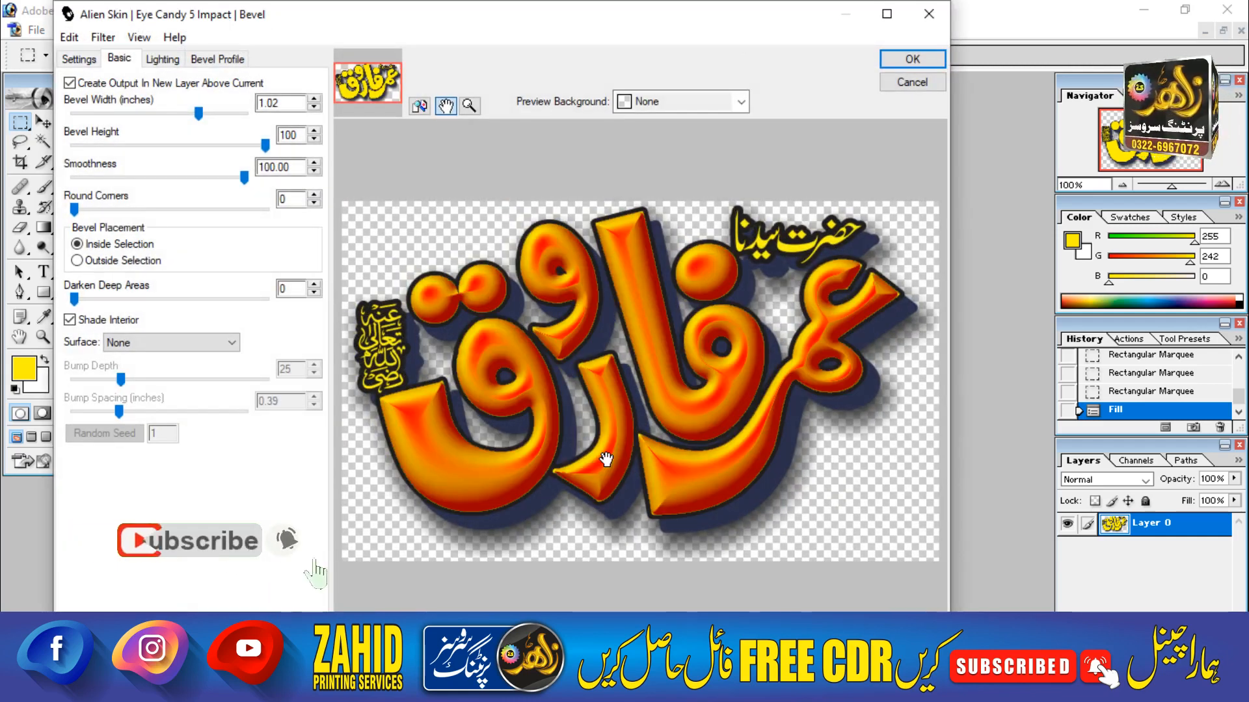
pyautogui.click(79, 58)
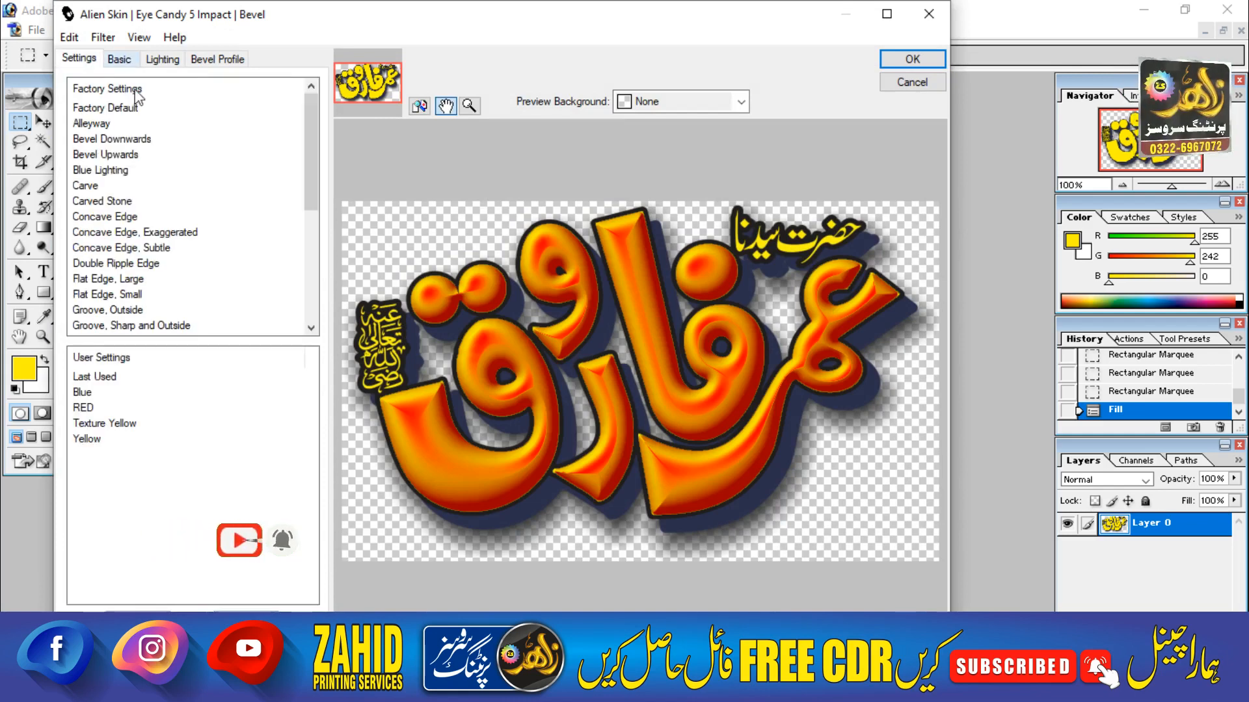
pyautogui.click(132, 431)
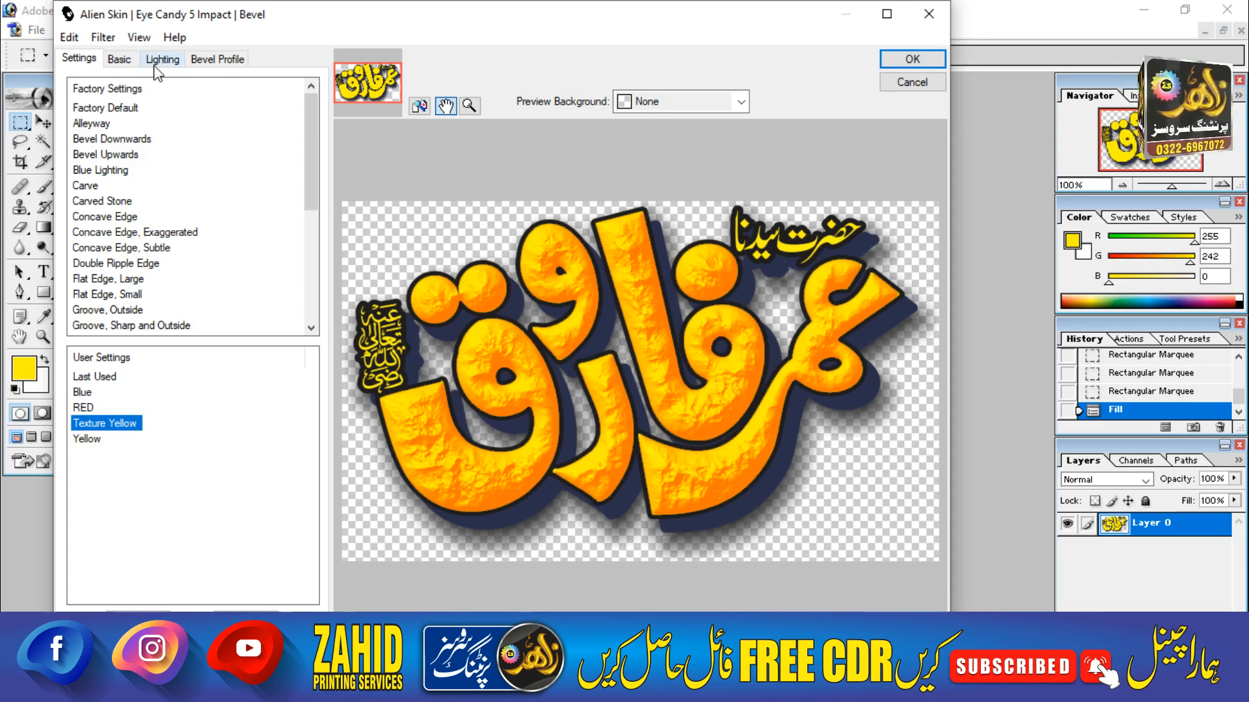
# Step: Try the bevel without a surface texture by choosing None, and return the surface to Rough
pyautogui.click(120, 60)
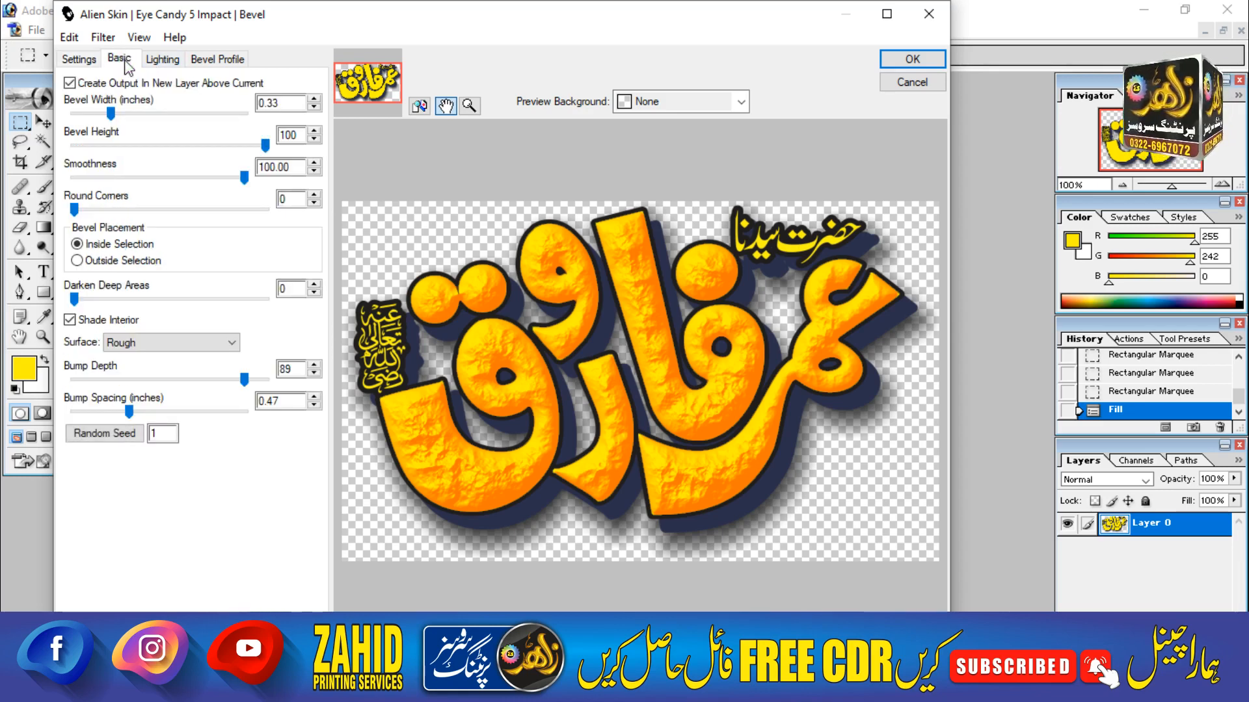
pyautogui.click(135, 344)
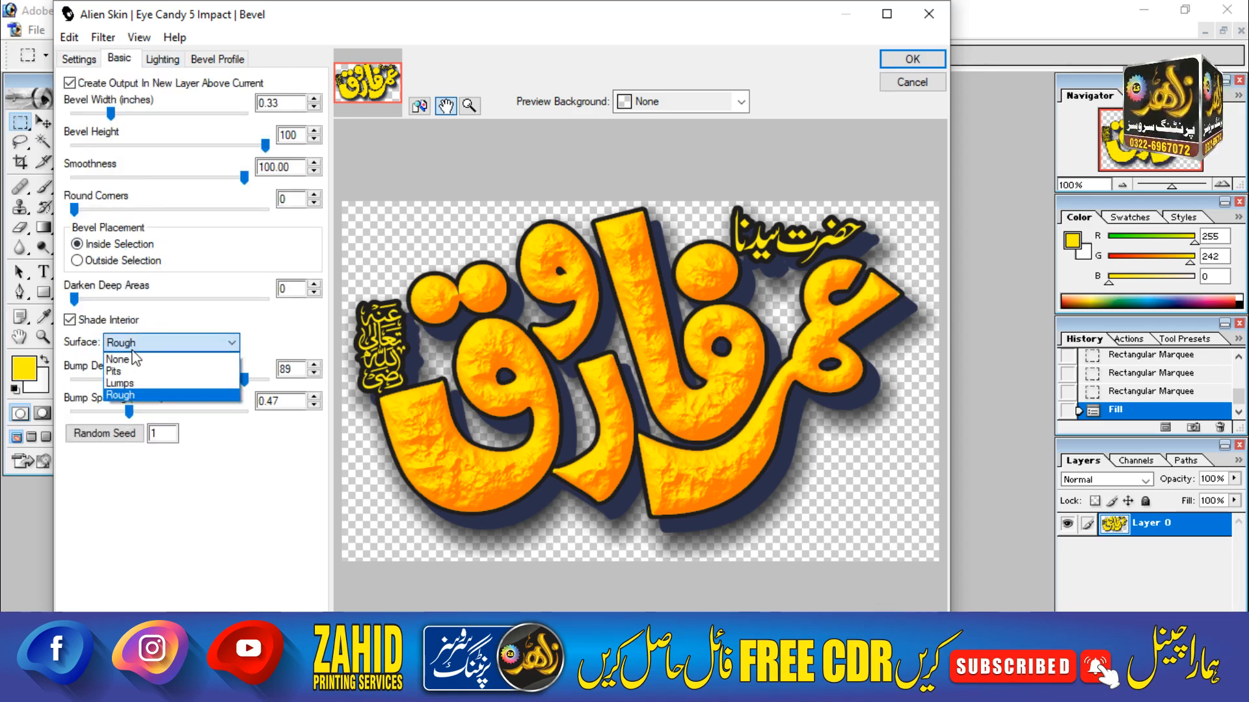
pyautogui.click(129, 358)
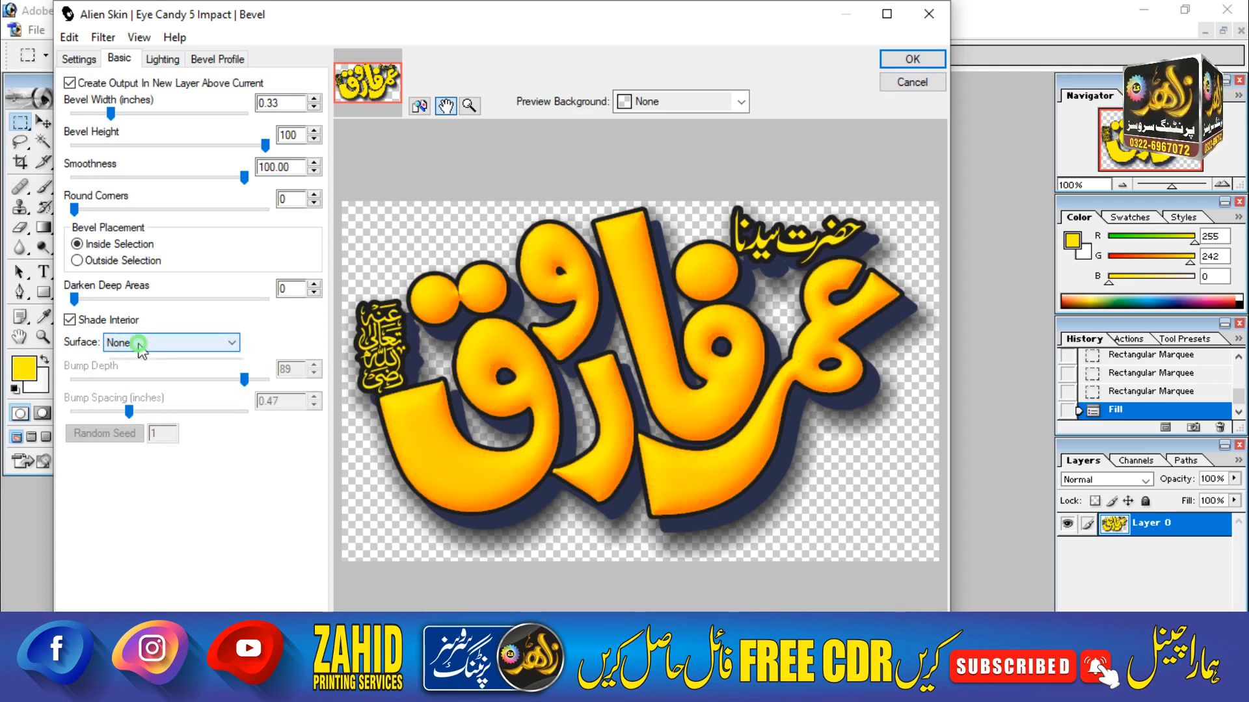
pyautogui.click(138, 342)
pyautogui.click(137, 394)
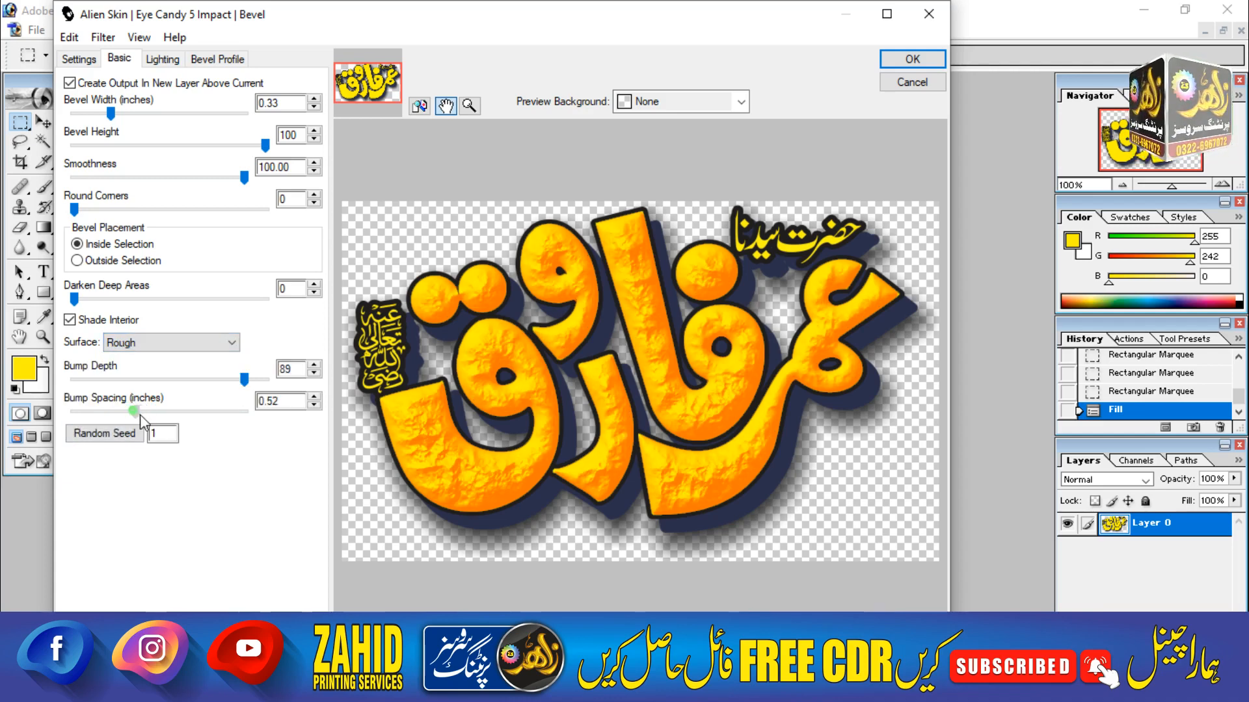
# Step: Try different bump amounts on the rough surface, ending with a bump depth of 78 and a bump spacing of 0.62 inches
pyautogui.moveTo(205, 418); pyautogui.dragTo(205, 418)
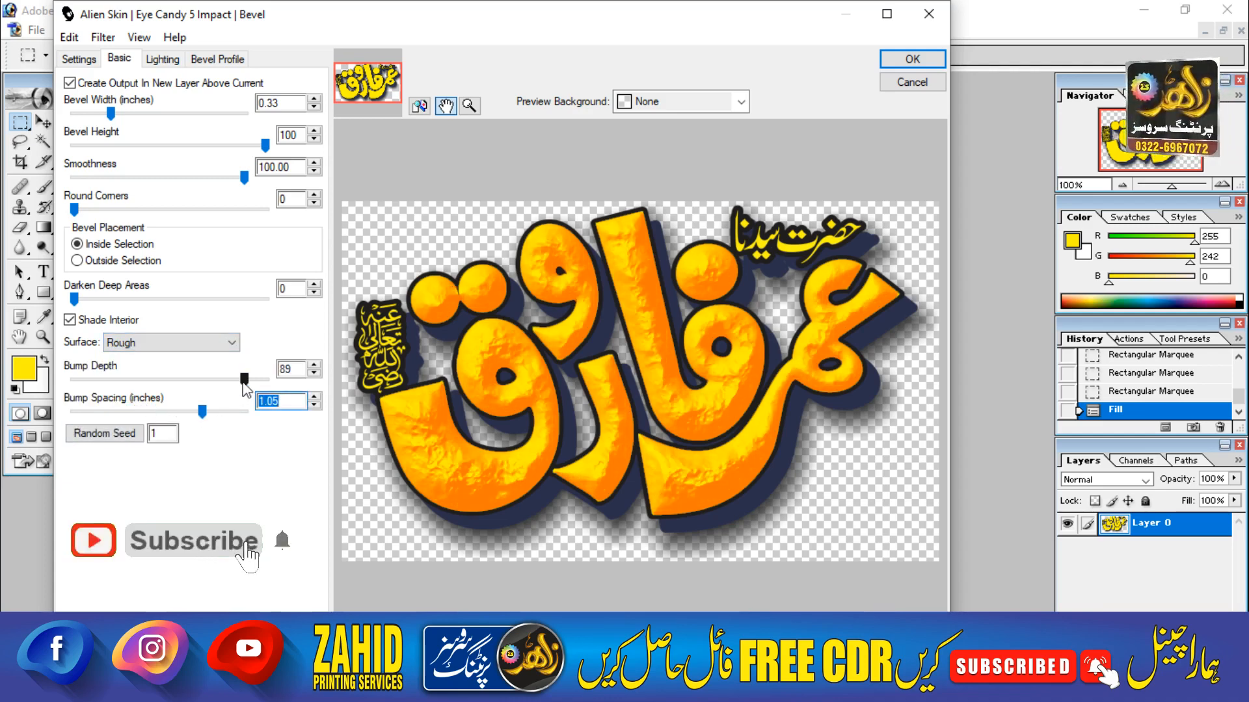
pyautogui.moveTo(244, 380); pyautogui.dragTo(138, 415)
pyautogui.moveTo(179, 380); pyautogui.dragTo(139, 381)
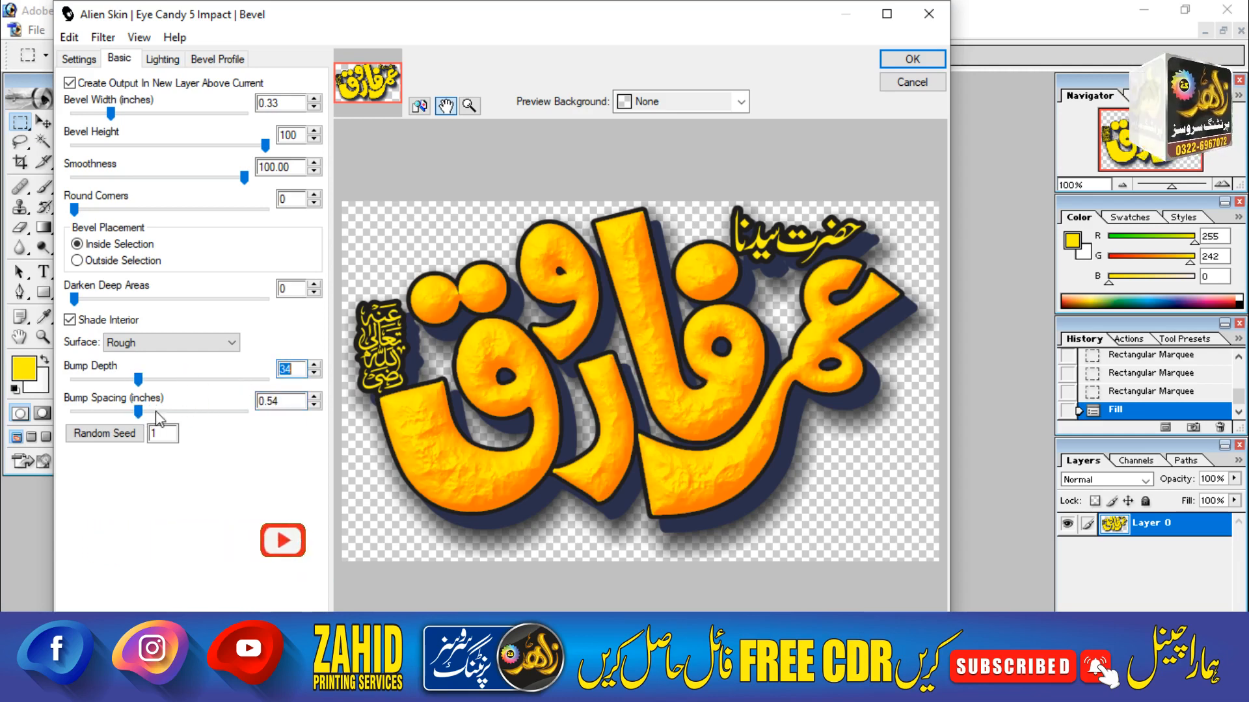
pyautogui.click(223, 411)
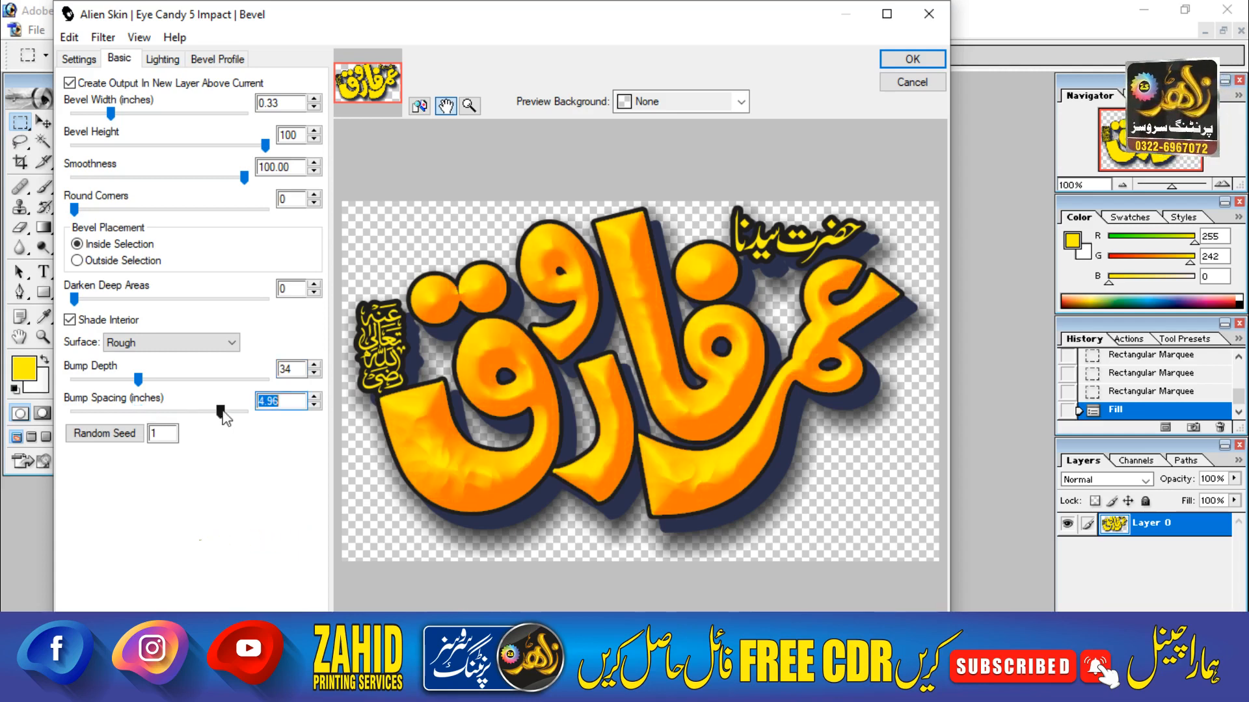
pyautogui.moveTo(138, 382); pyautogui.dragTo(142, 411)
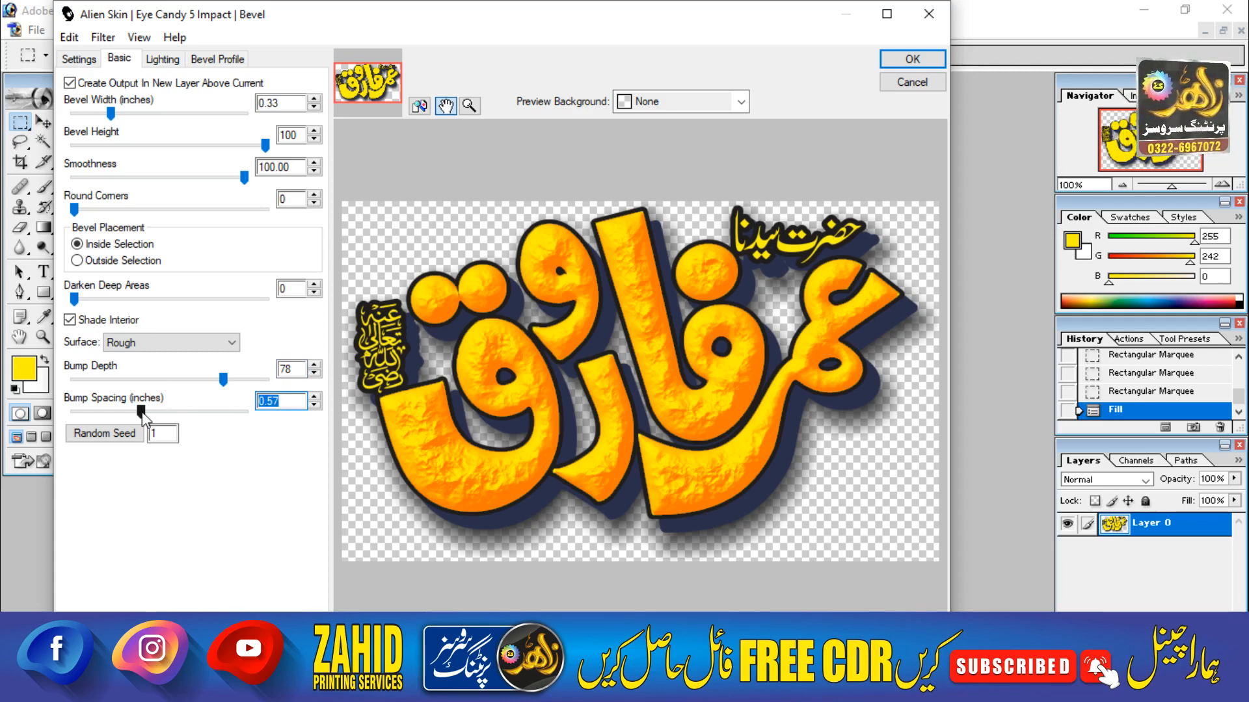
pyautogui.click(130, 412)
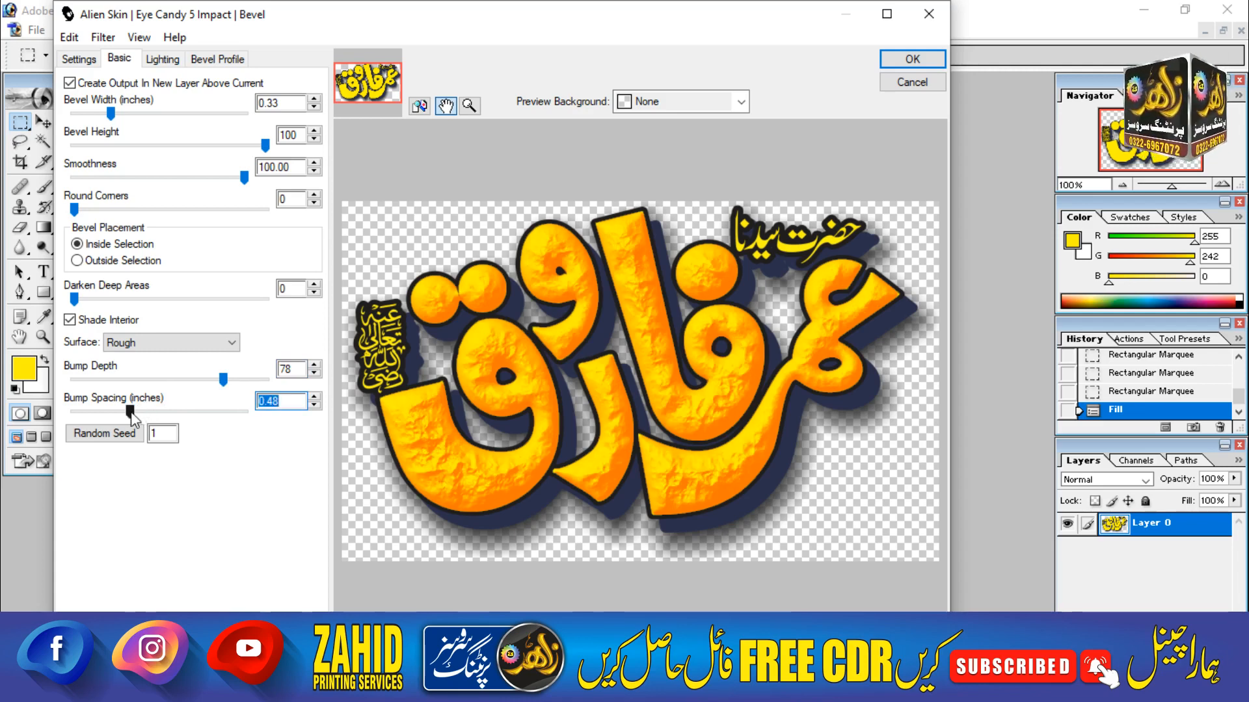
pyautogui.moveTo(148, 417); pyautogui.dragTo(148, 416)
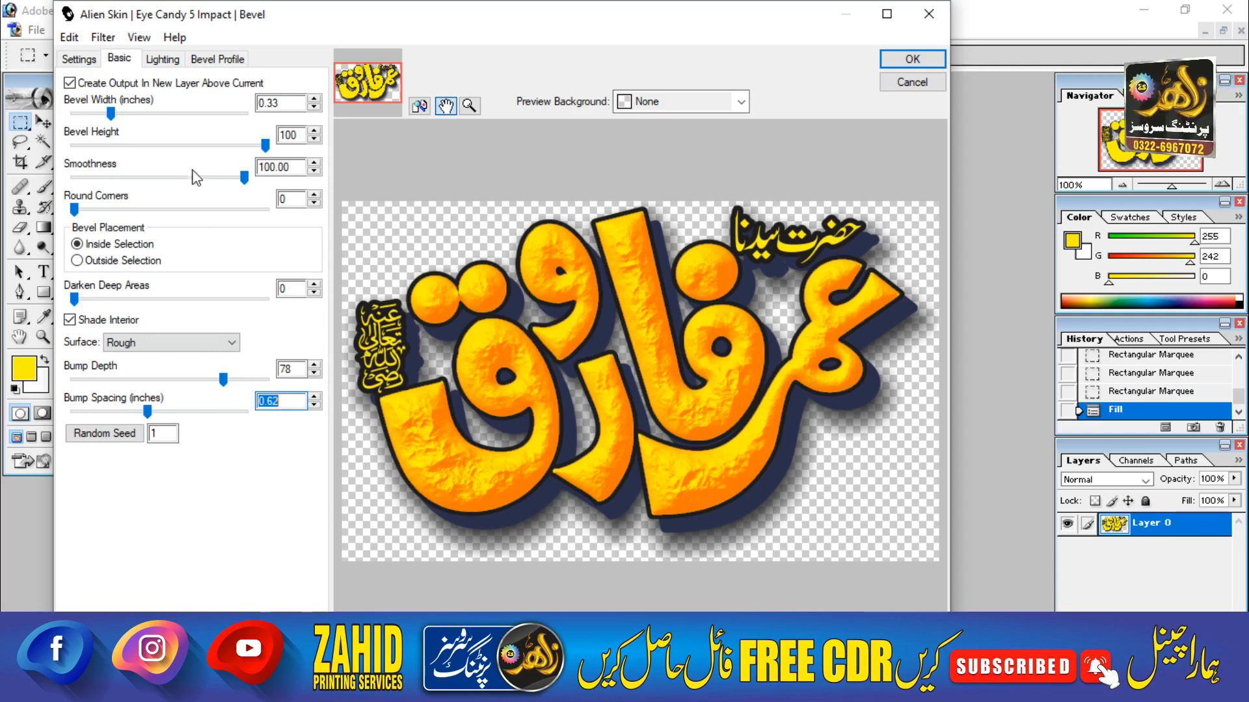
# Step: Examine the bevel's lighting settings, including the shadow and highlight colour values and the highlight brightness and size
pyautogui.click(163, 60)
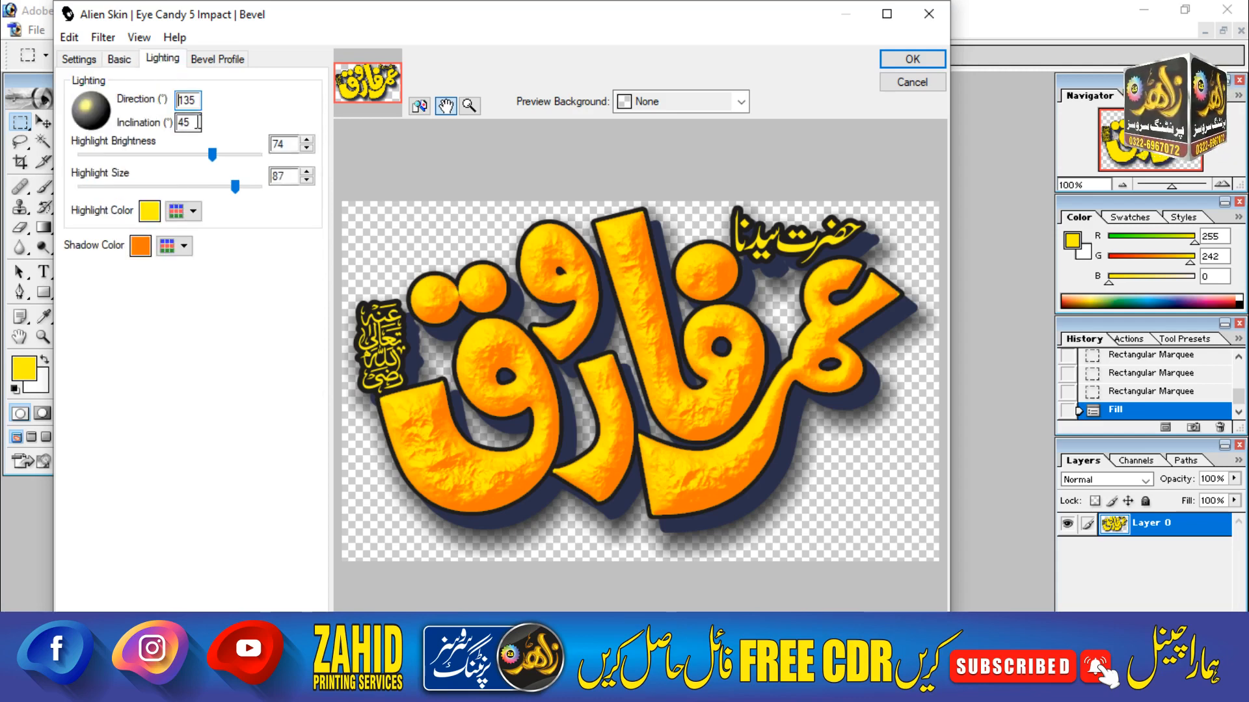
pyautogui.click(140, 247)
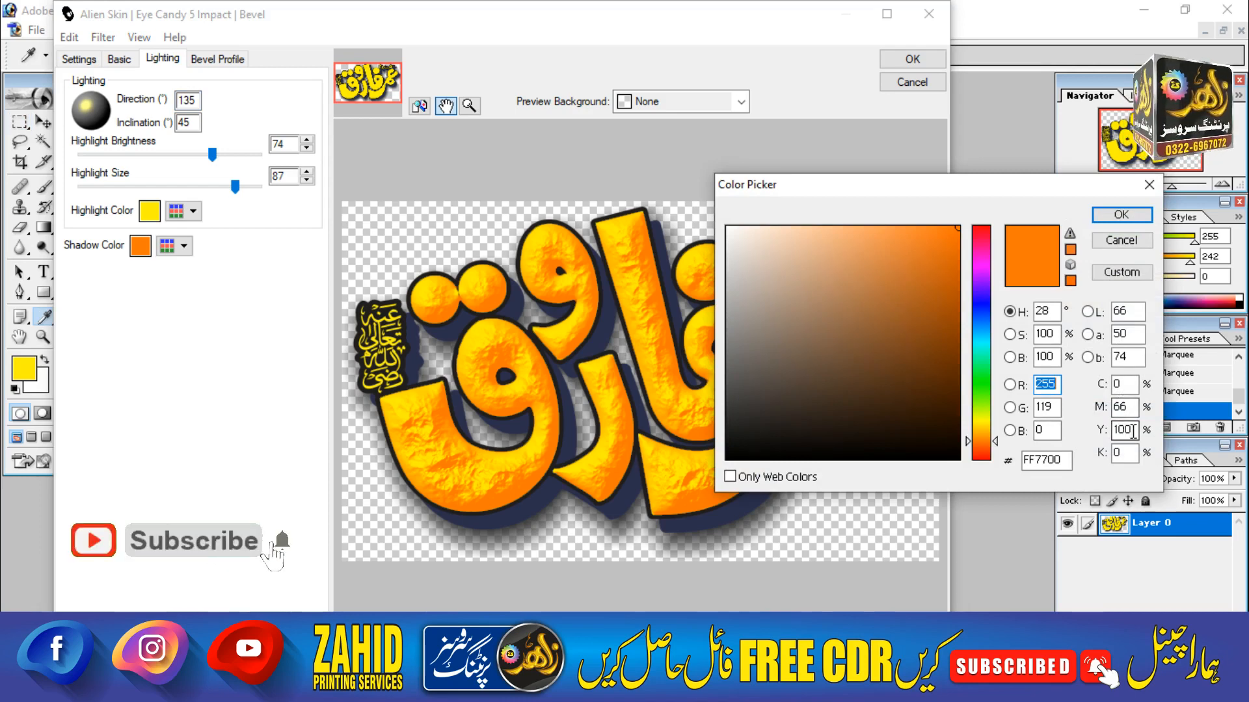
pyautogui.click(1116, 220)
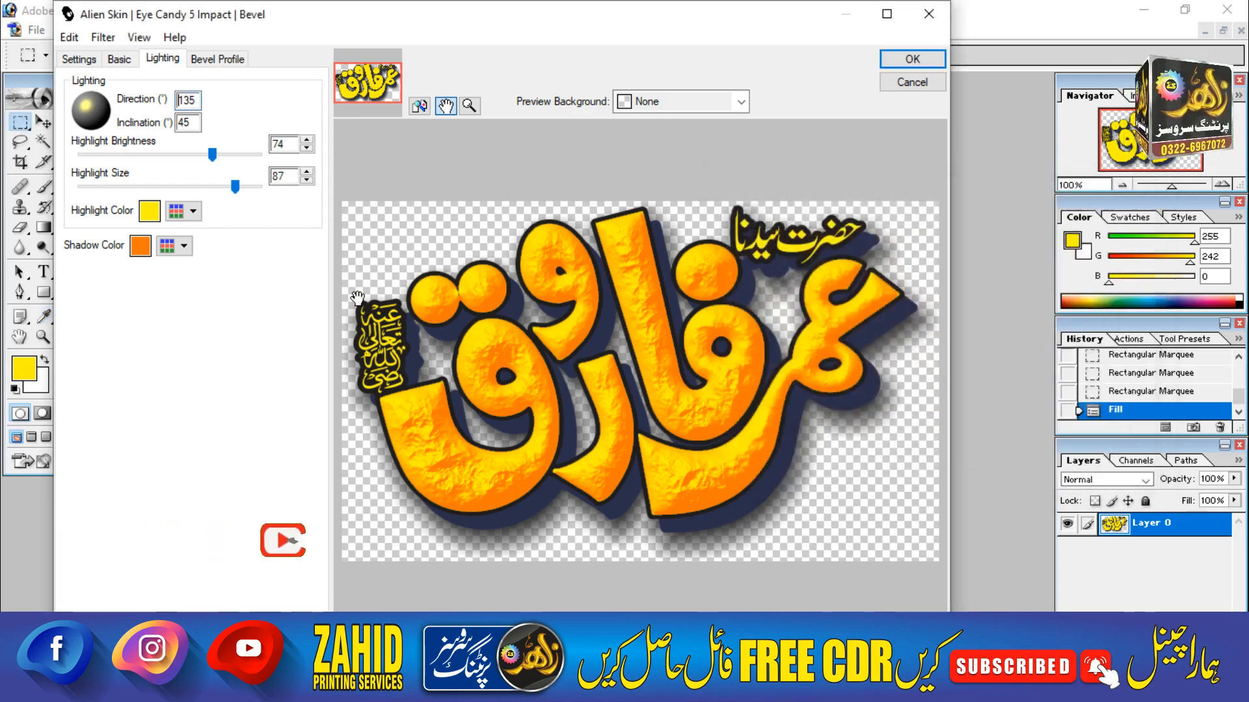
pyautogui.click(149, 215)
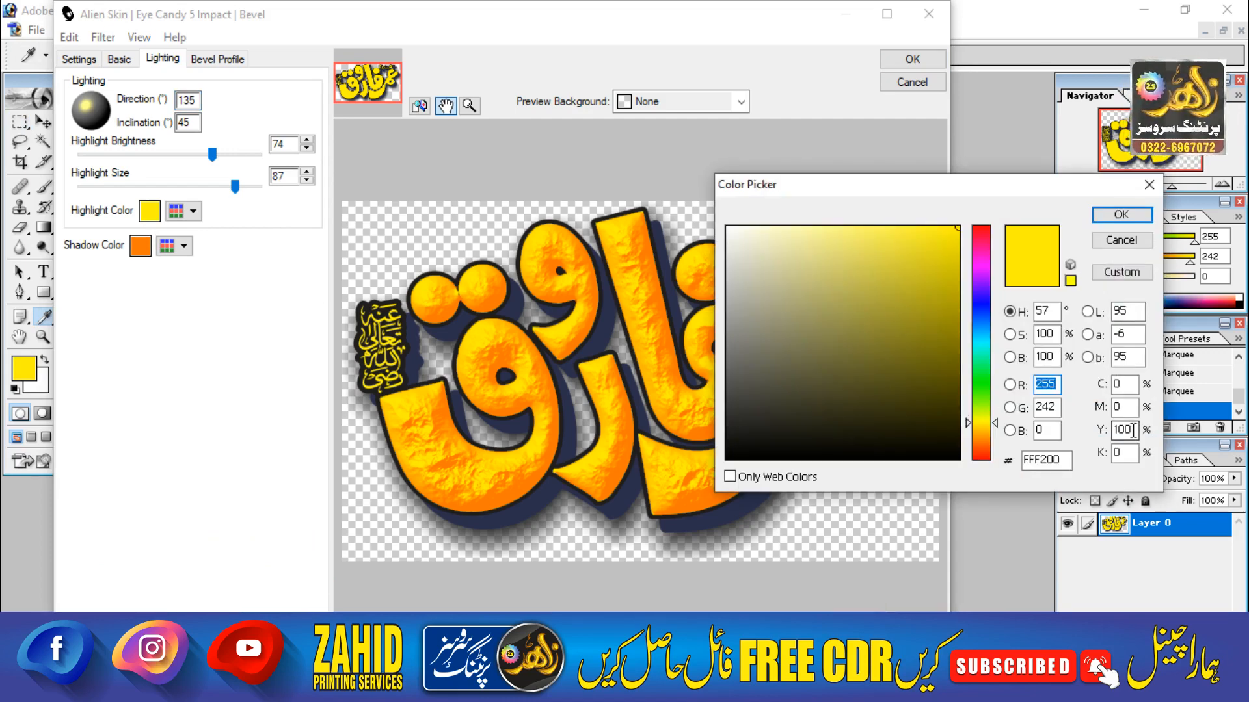
pyautogui.click(1119, 215)
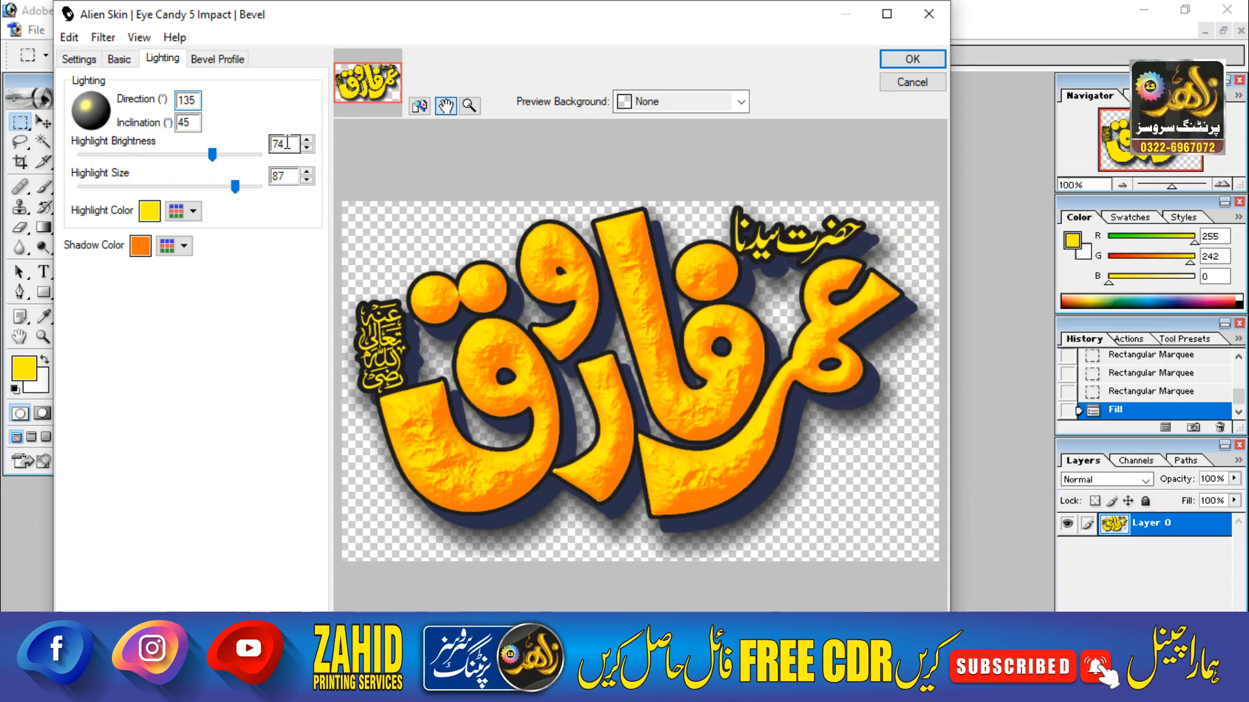
pyautogui.moveTo(286, 144); pyautogui.dragTo(263, 195)
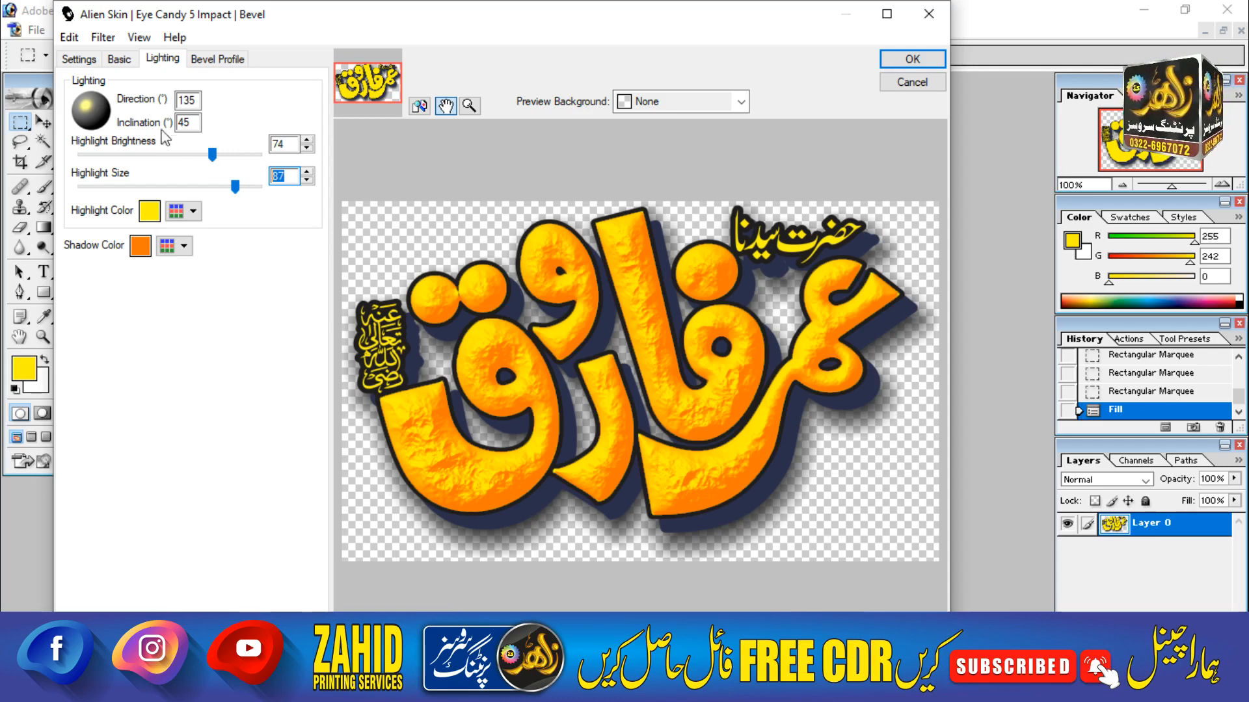
# Step: Try a bevel width of 0.93 inches and reduce it to 0.43 inches
pyautogui.click(108, 59)
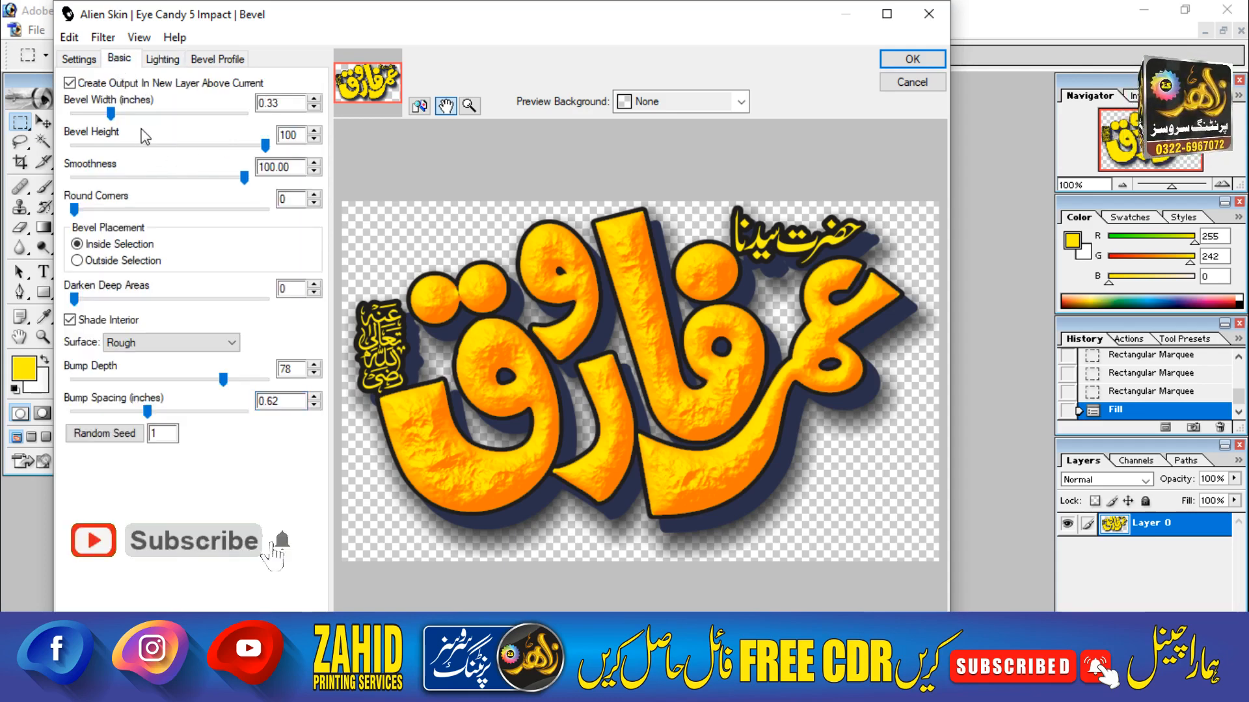
pyautogui.moveTo(162, 121); pyautogui.dragTo(187, 115)
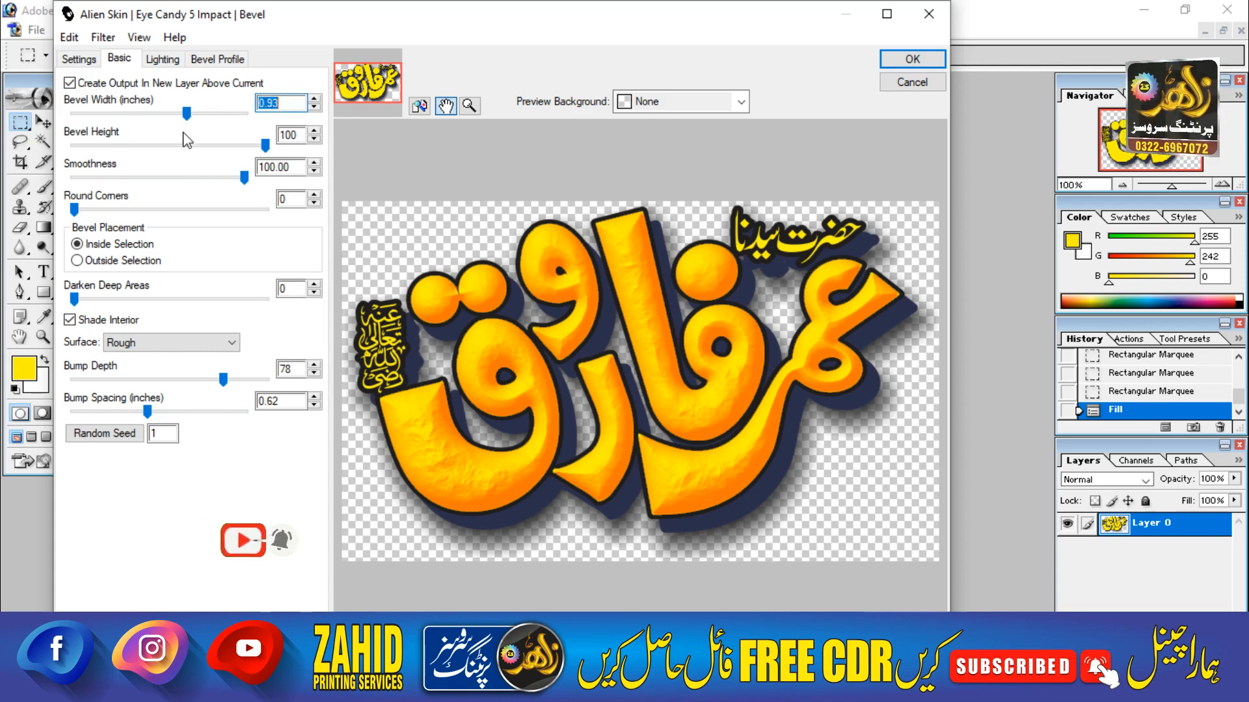
pyautogui.moveTo(187, 114); pyautogui.dragTo(124, 115)
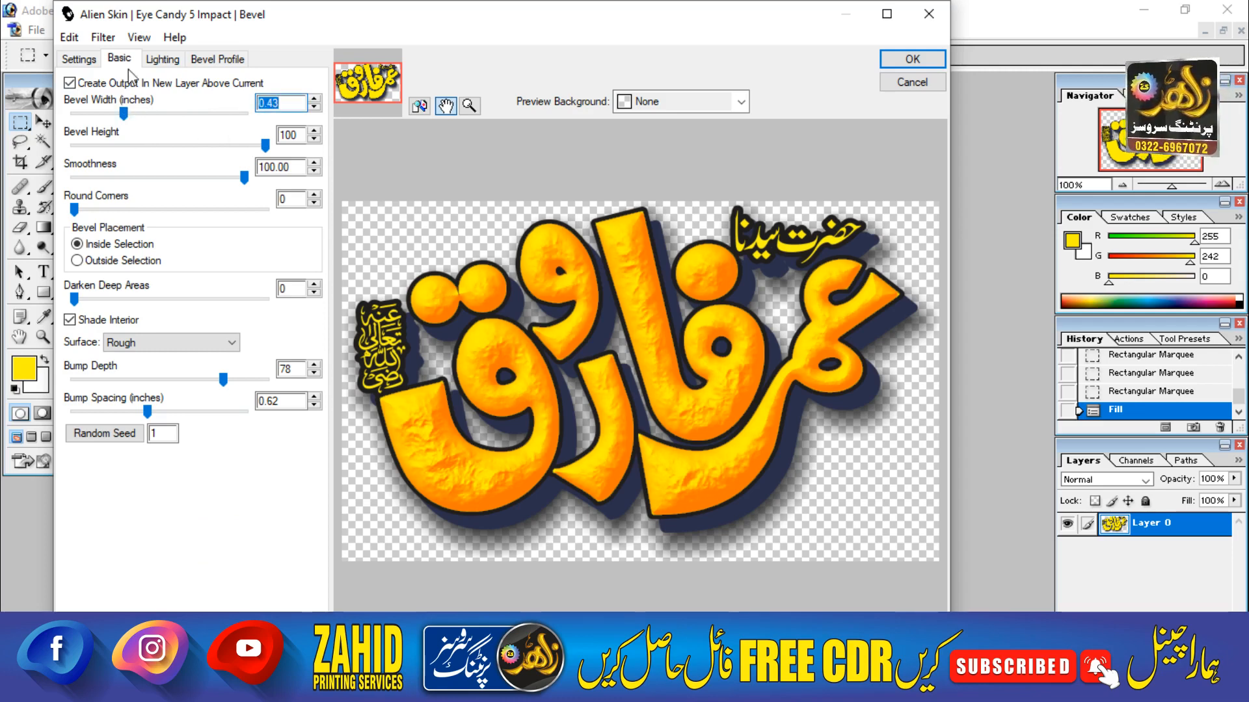
pyautogui.click(79, 59)
pyautogui.click(119, 58)
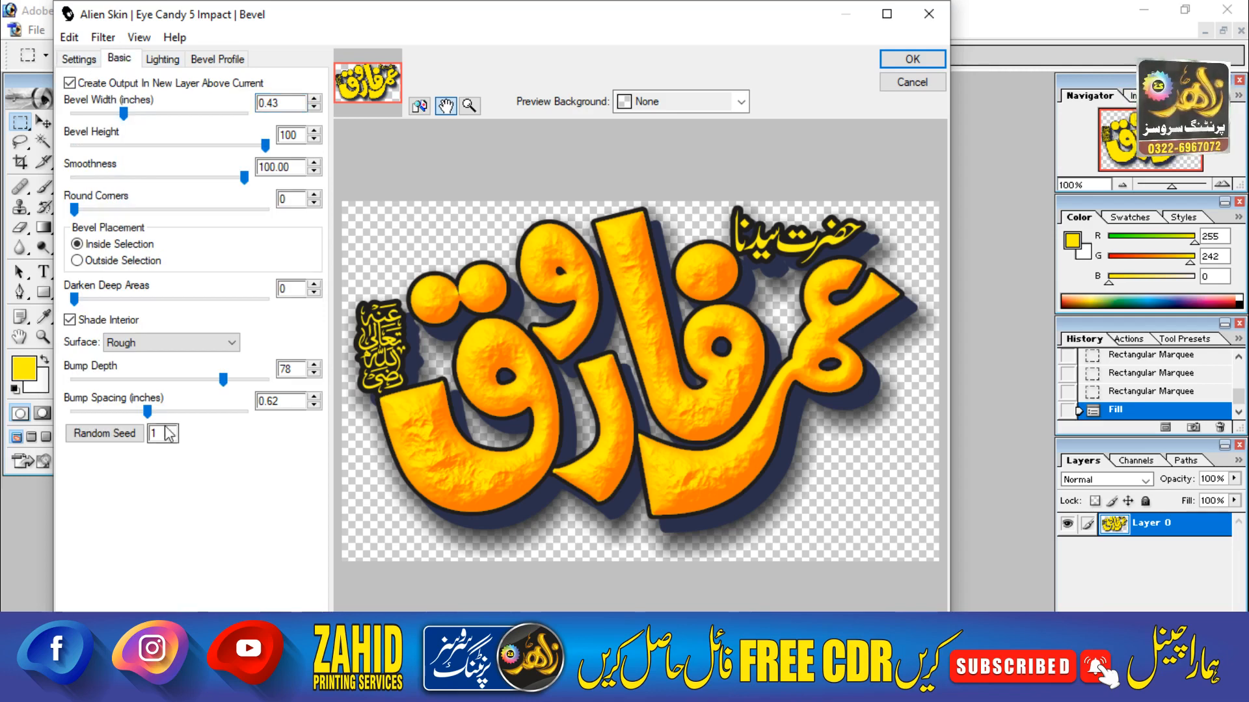
# Step: Switch the bevel surface to Pits and set the bevel width to 0.64 inches
pyautogui.click(148, 342)
pyautogui.click(120, 355)
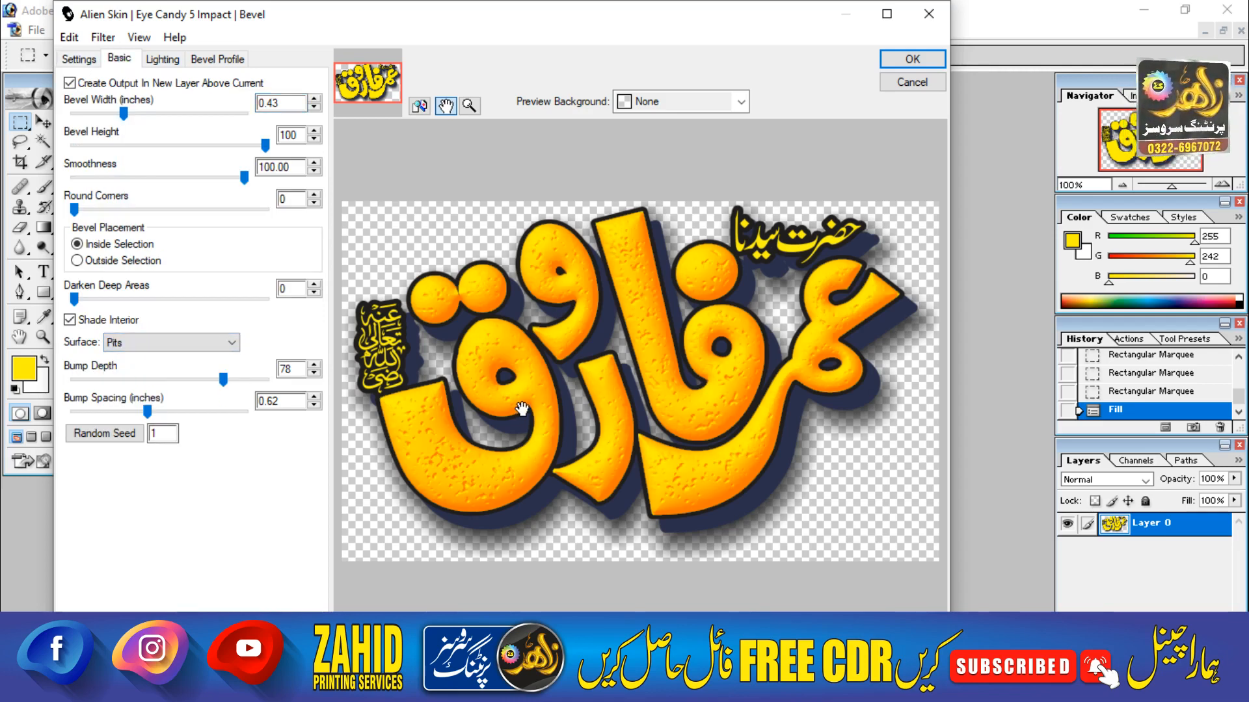
pyautogui.click(152, 115)
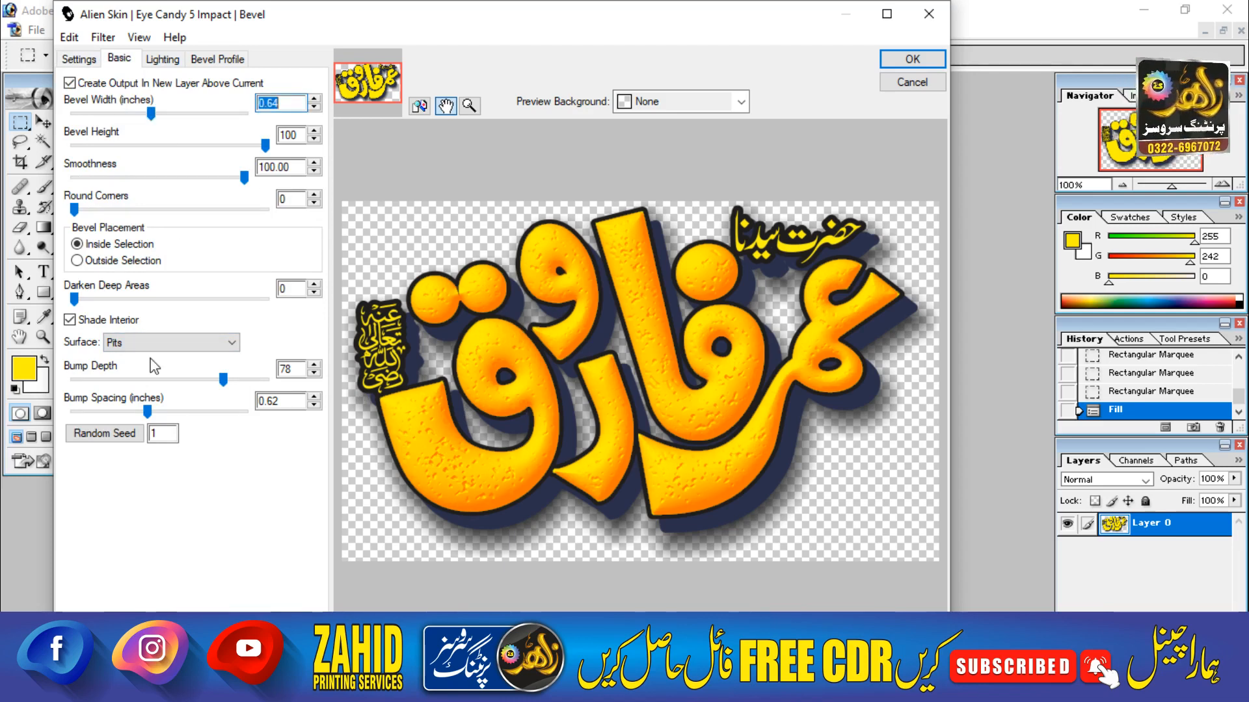
# Step: Try the Lumps surface with a bump depth of 59 and a bump spacing of 7.99 inches
pyautogui.click(165, 343)
pyautogui.click(139, 389)
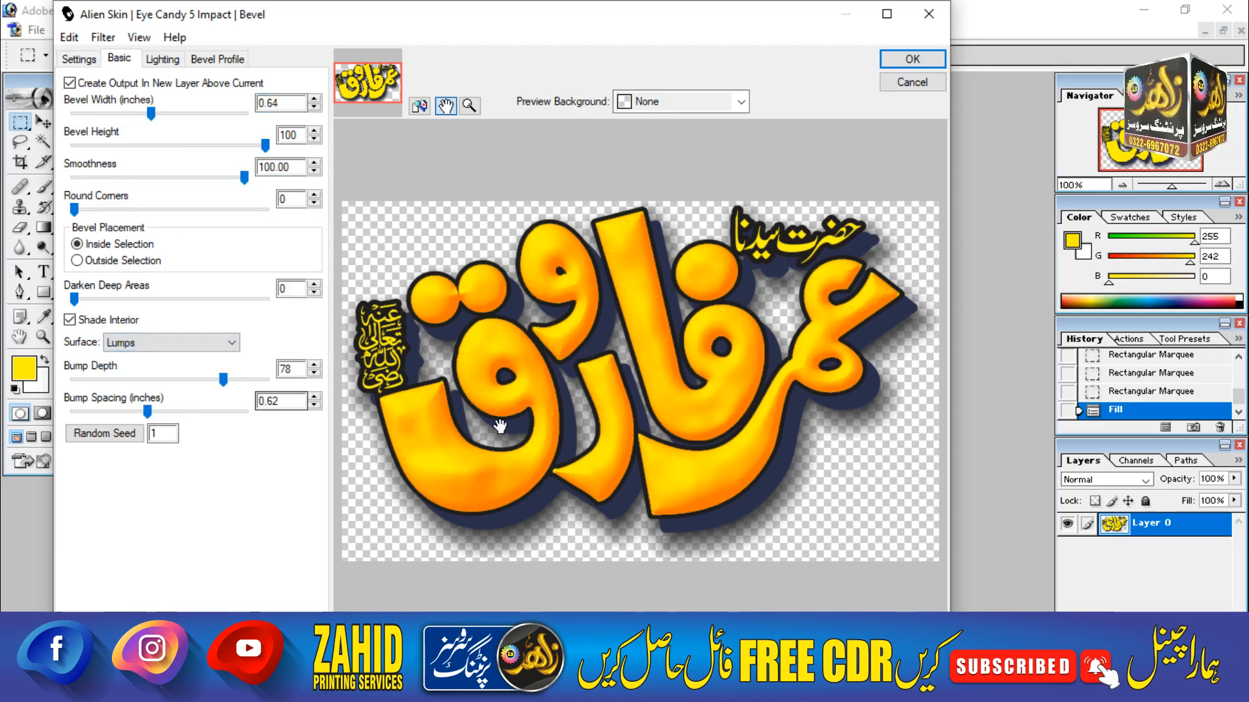
pyautogui.moveTo(148, 412); pyautogui.dragTo(111, 417)
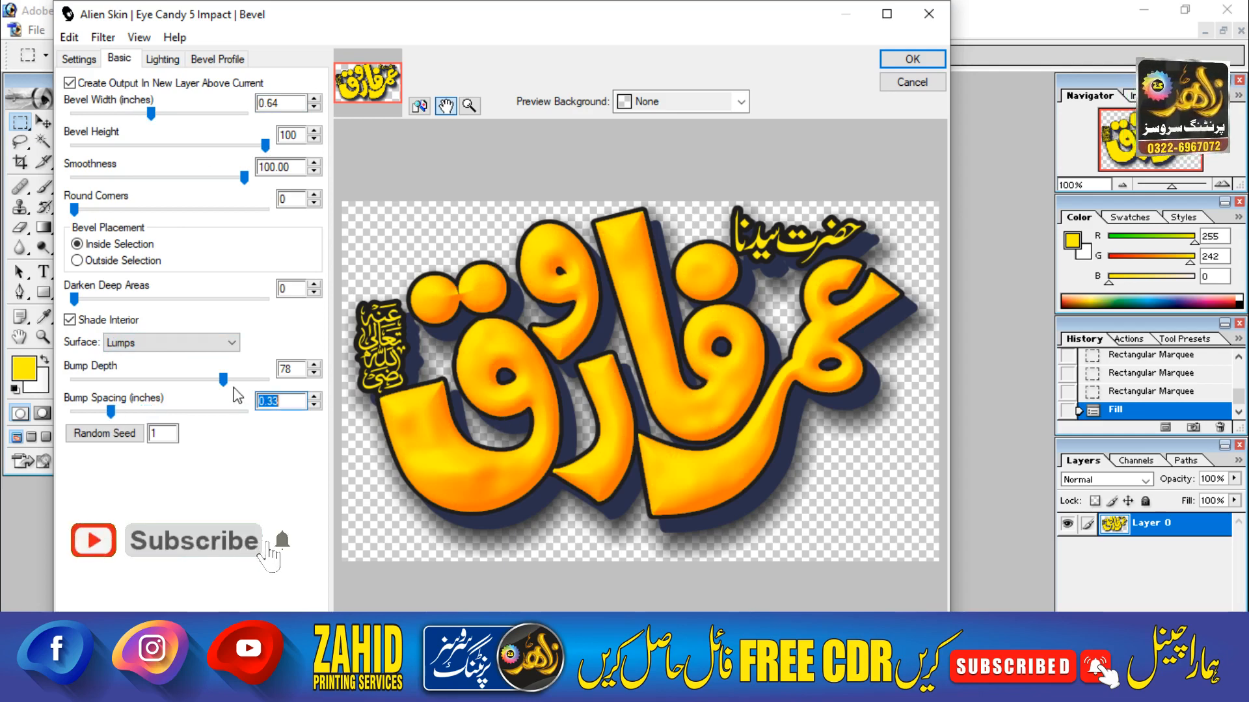
pyautogui.moveTo(223, 381); pyautogui.dragTo(230, 413)
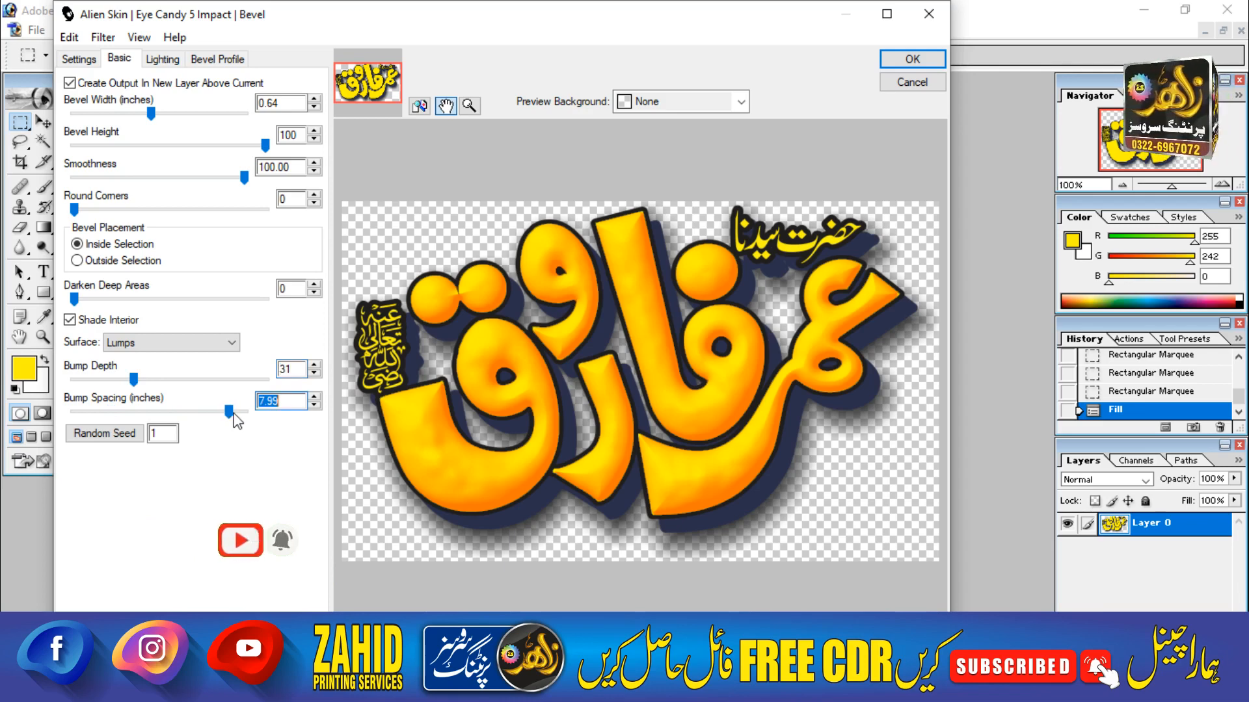
pyautogui.moveTo(133, 379); pyautogui.dragTo(187, 379)
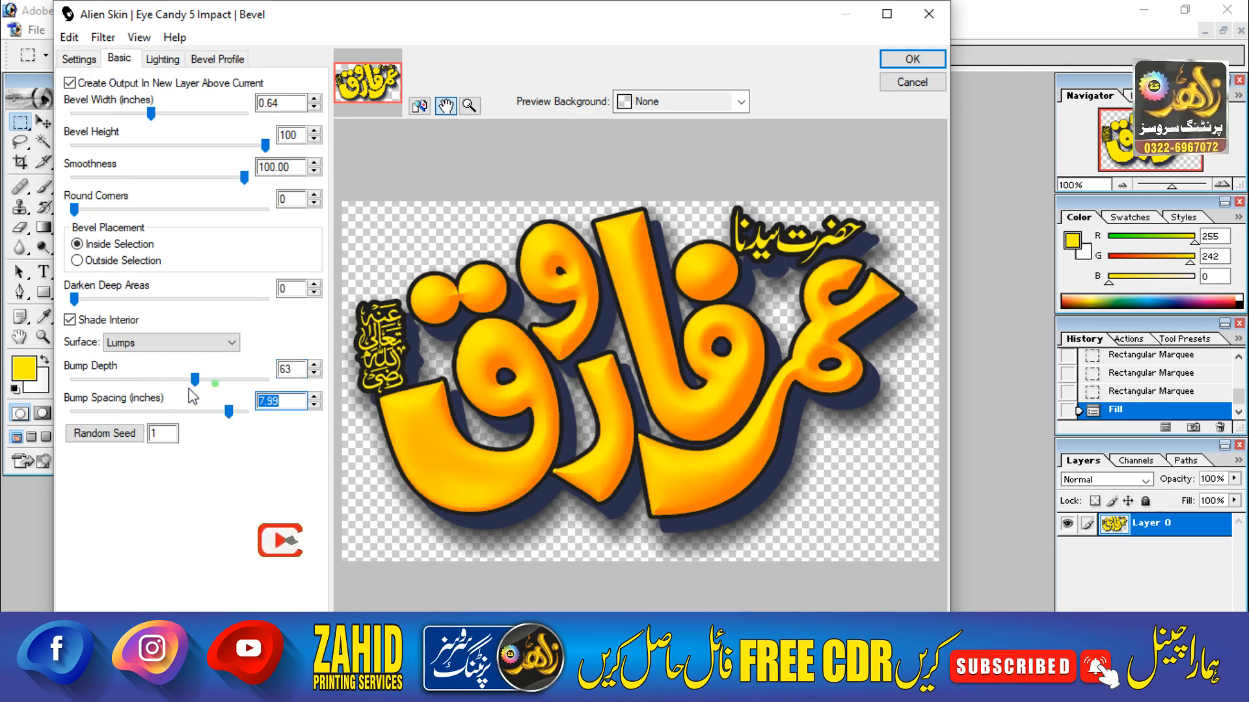
# Step: Set the bevel surface to Rough with a bump spacing of 0.49 inches and a bump depth of 70
pyautogui.click(184, 342)
pyautogui.click(149, 389)
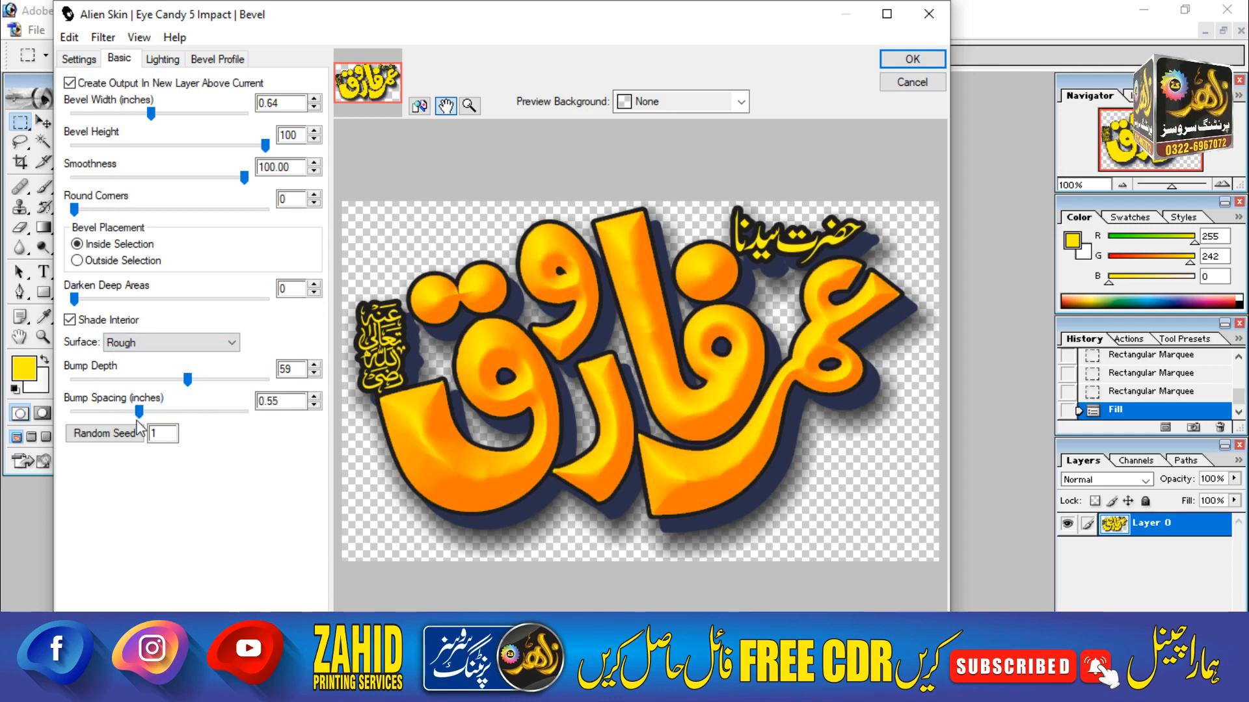
pyautogui.click(131, 412)
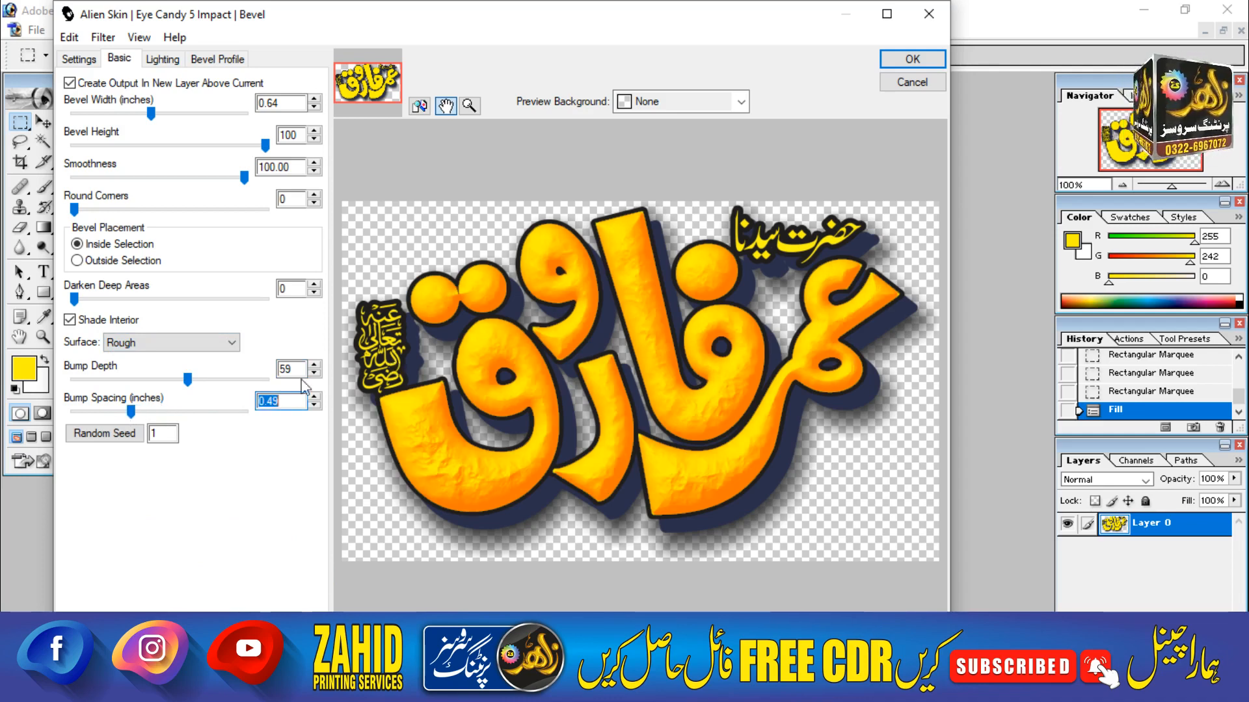
pyautogui.moveTo(188, 379); pyautogui.dragTo(212, 391)
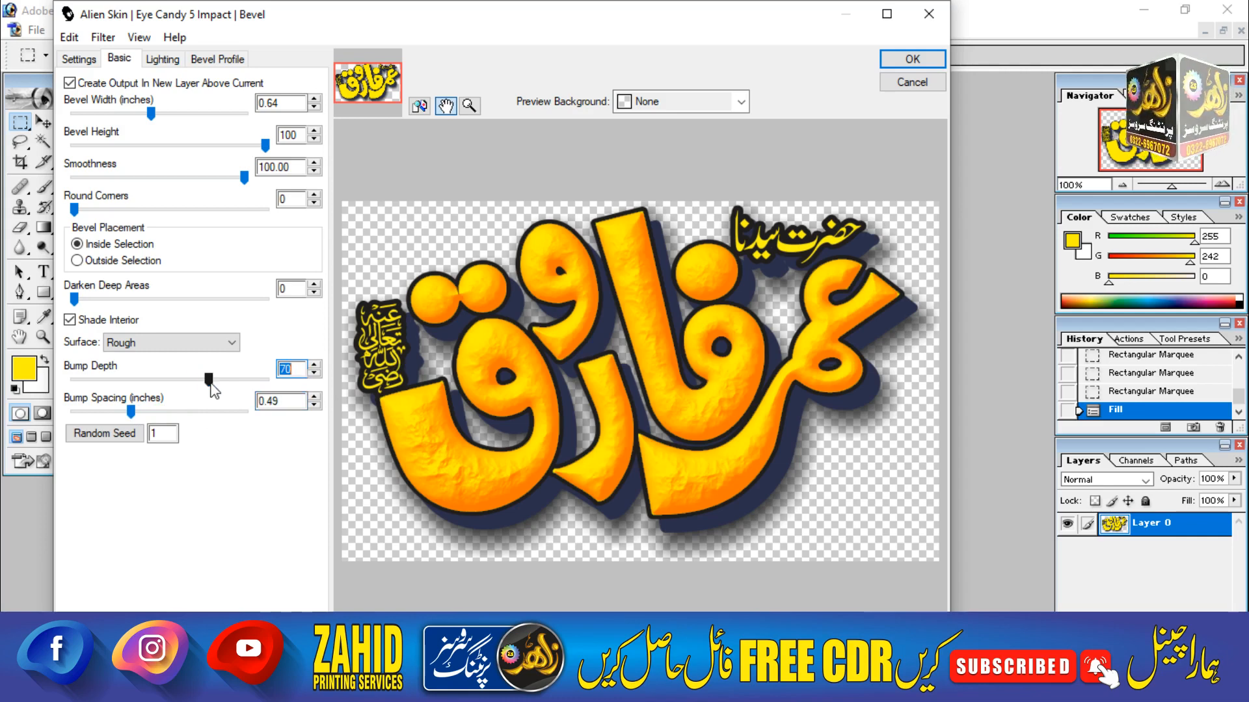